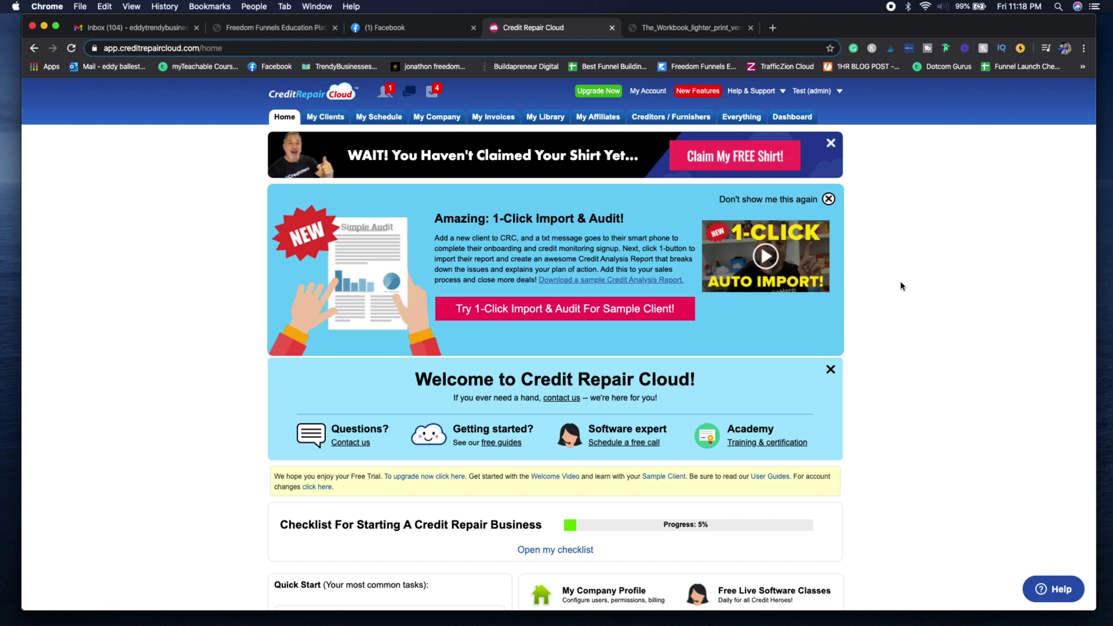
Step: Scroll the Home dashboard down to the Checklist For Starting A Credit Repair Business section
scroll(900, 285, down, 5)
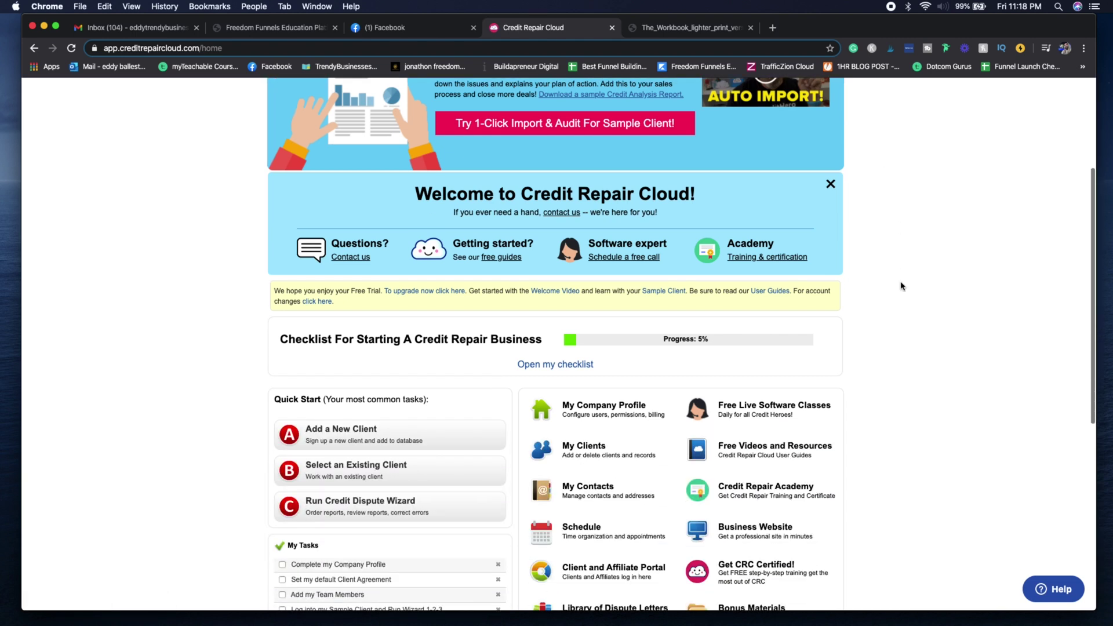
scroll(900, 286, down, 2)
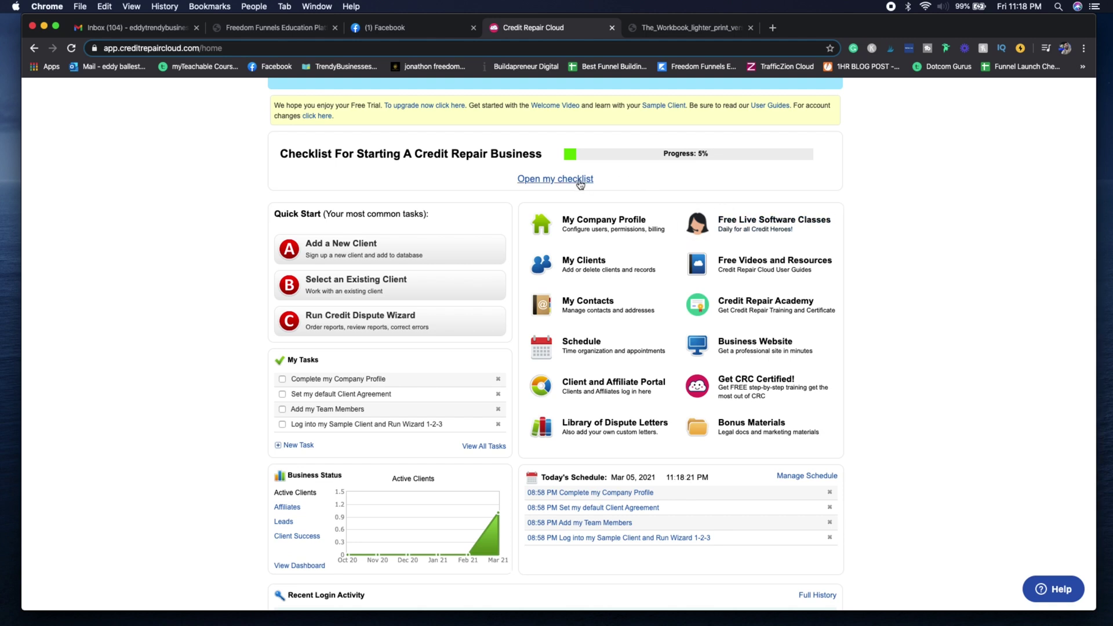
Step: Expand the full startup checklist and scroll through its items
click(579, 180)
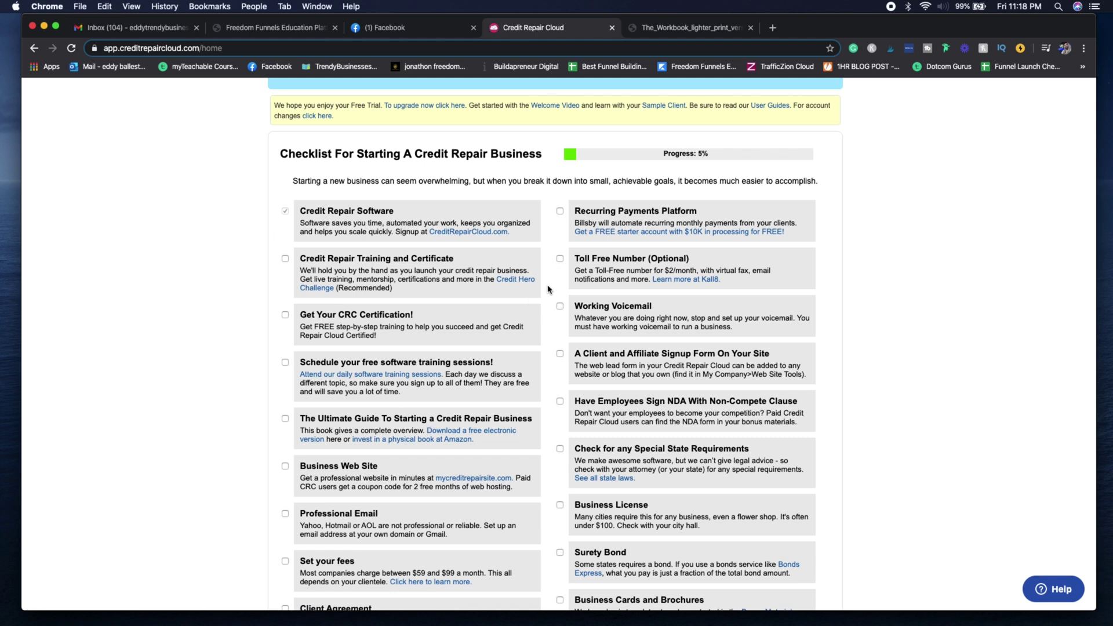
scroll(547, 292, down, 3)
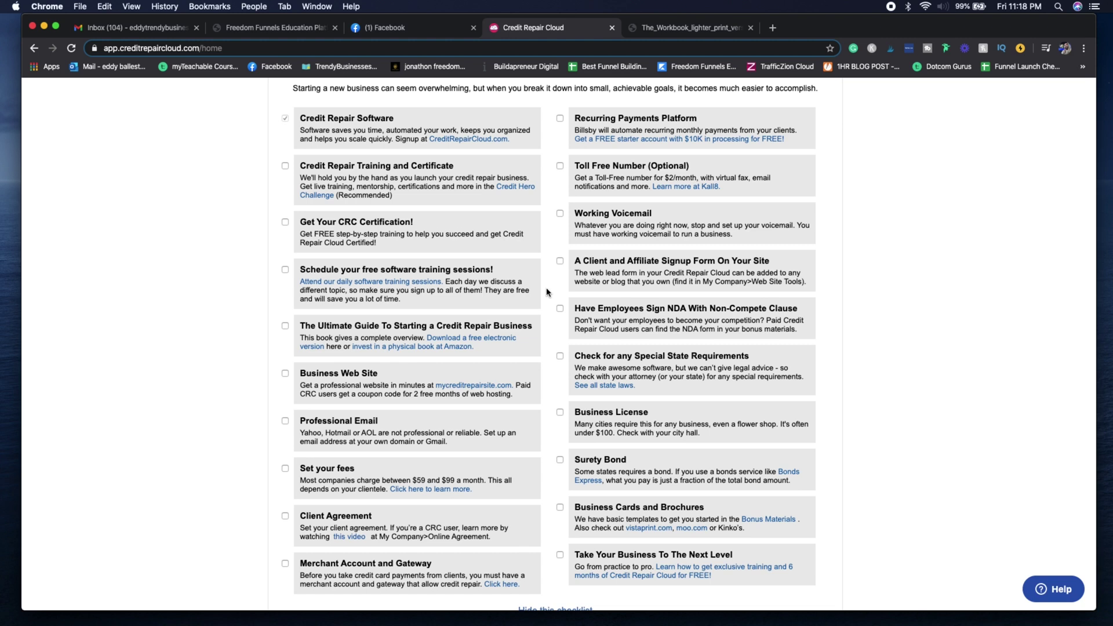
scroll(547, 292, down, 2)
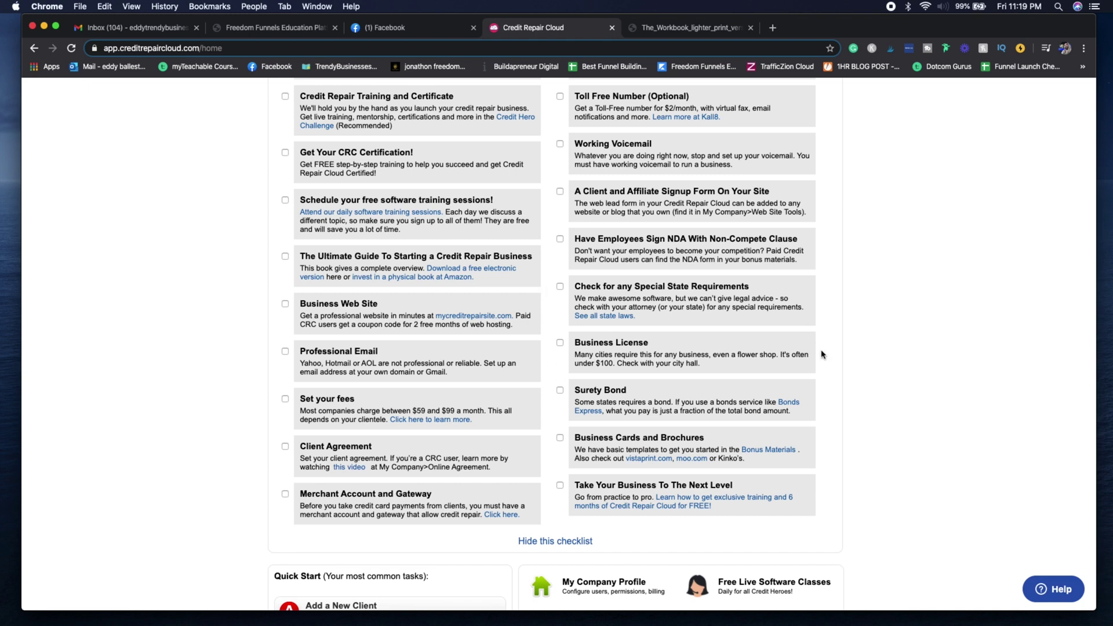
scroll(822, 354, up, 3)
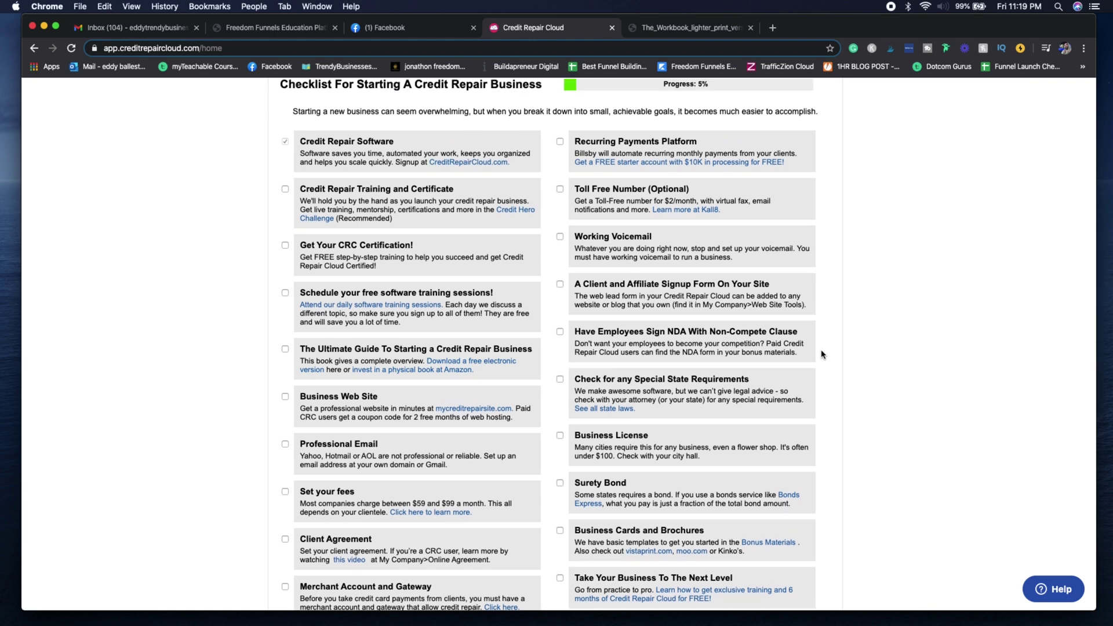
scroll(822, 354, up, 4)
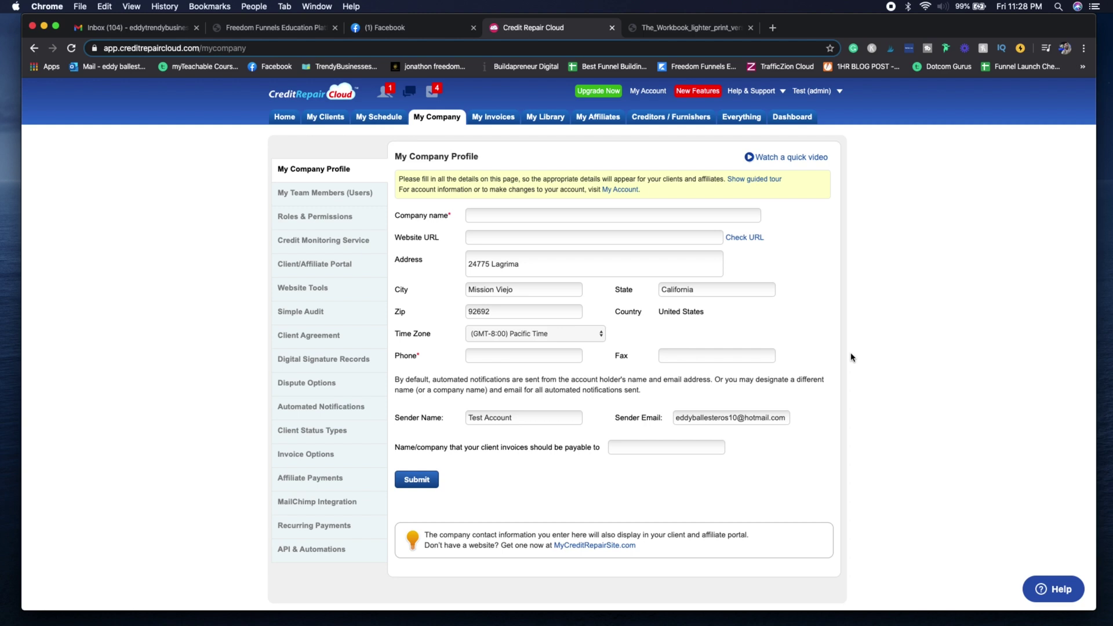
Step: Open My Team Members (Users) from the My Company sidebar
click(346, 196)
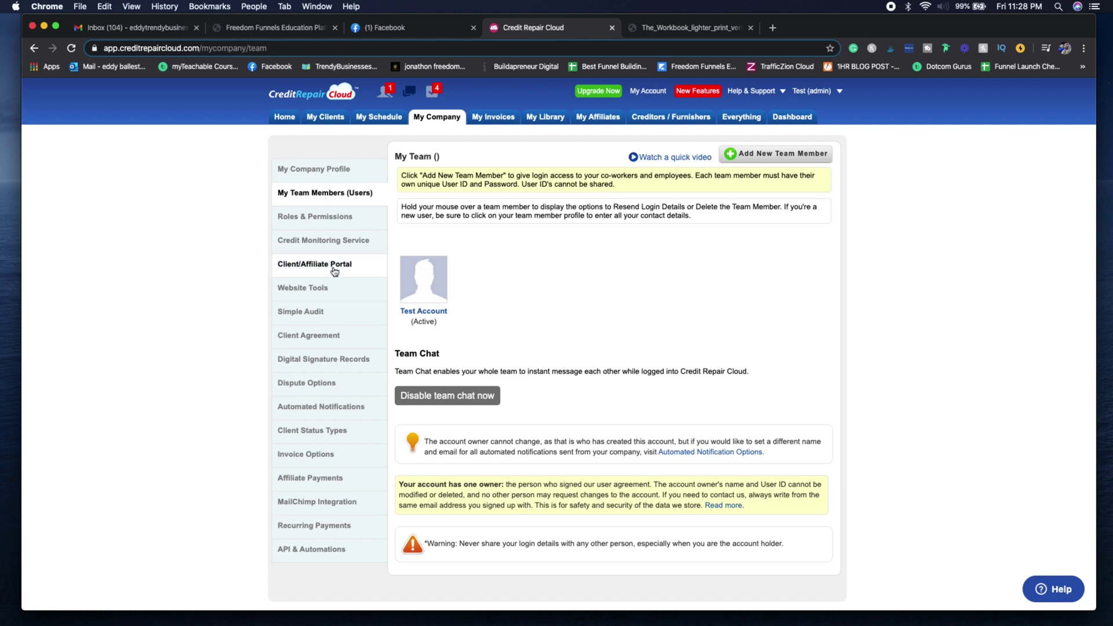
Step: Open Credit Monitoring Service settings listing IdentityIQ, SmartCredit and other providers
click(326, 241)
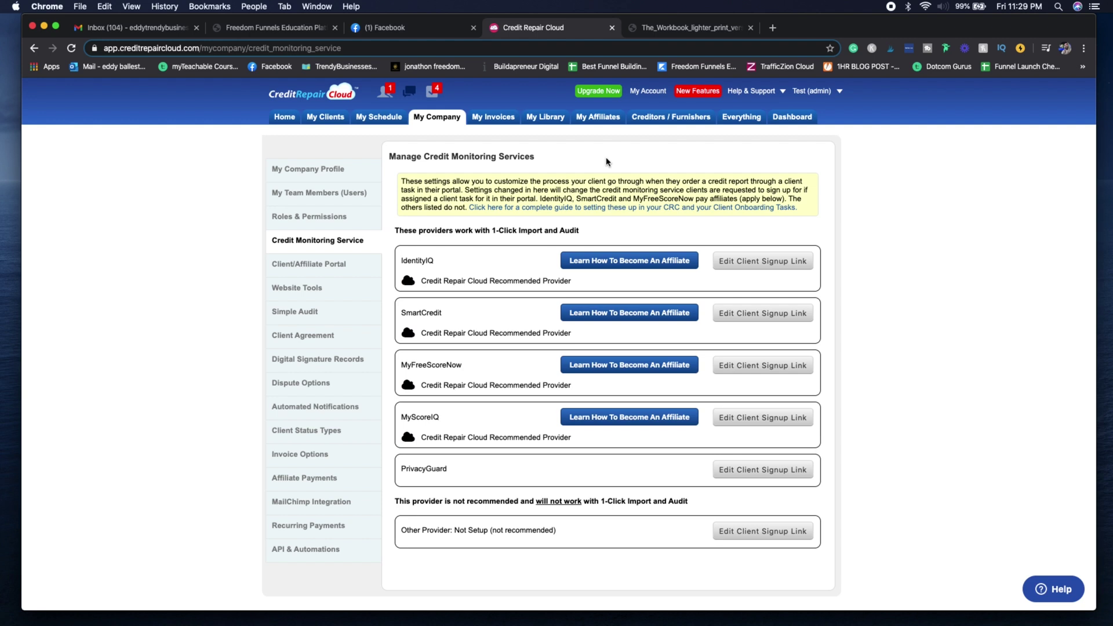
Step: View the IdentityIQ client signup link without saving, then open Client/Affiliate Portal options
click(774, 265)
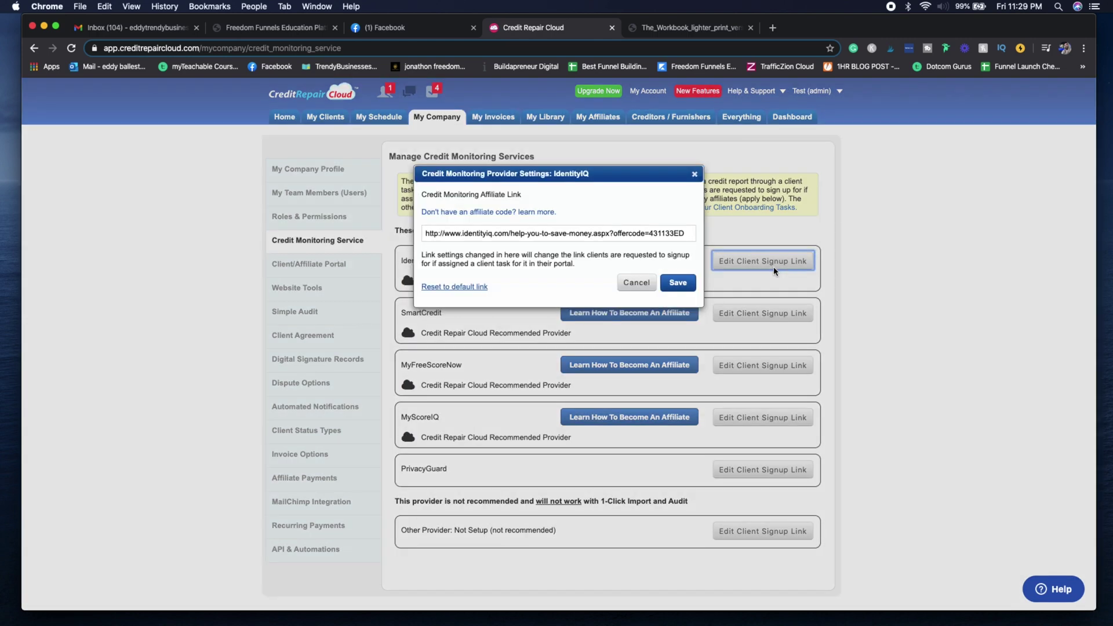
click(626, 282)
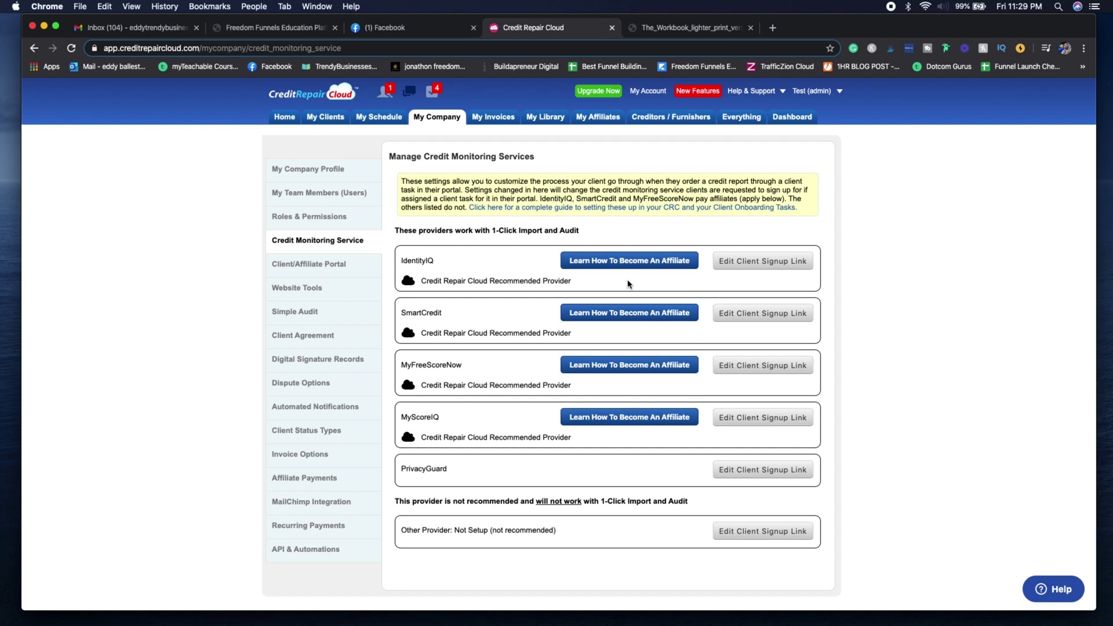
click(359, 265)
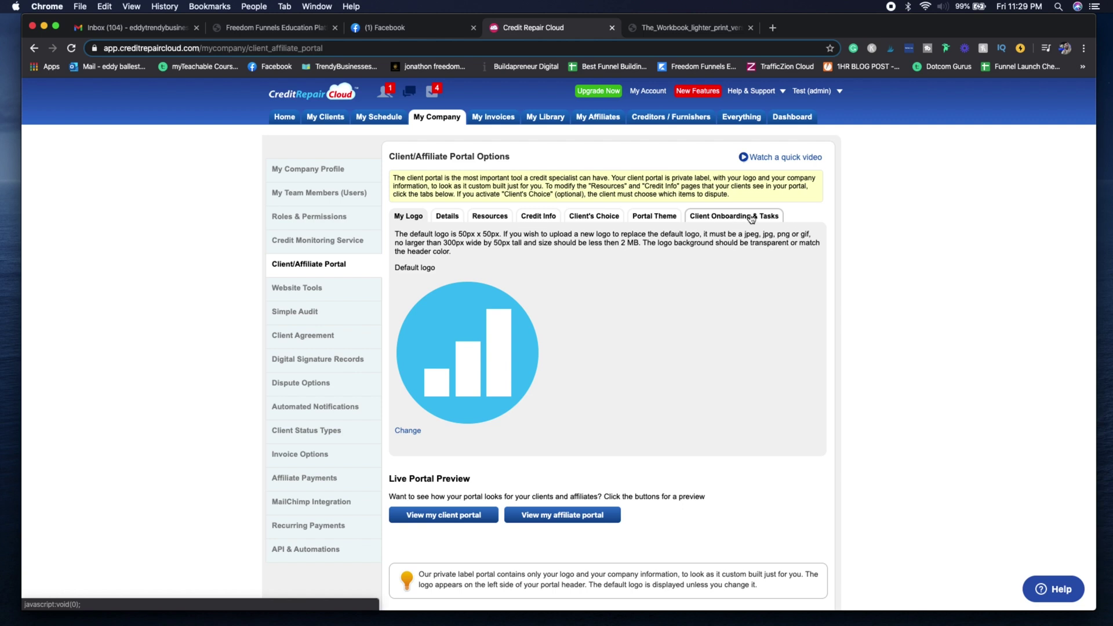
Step: Show the Client Onboarding & Tasks settings and scroll through the task list
click(751, 218)
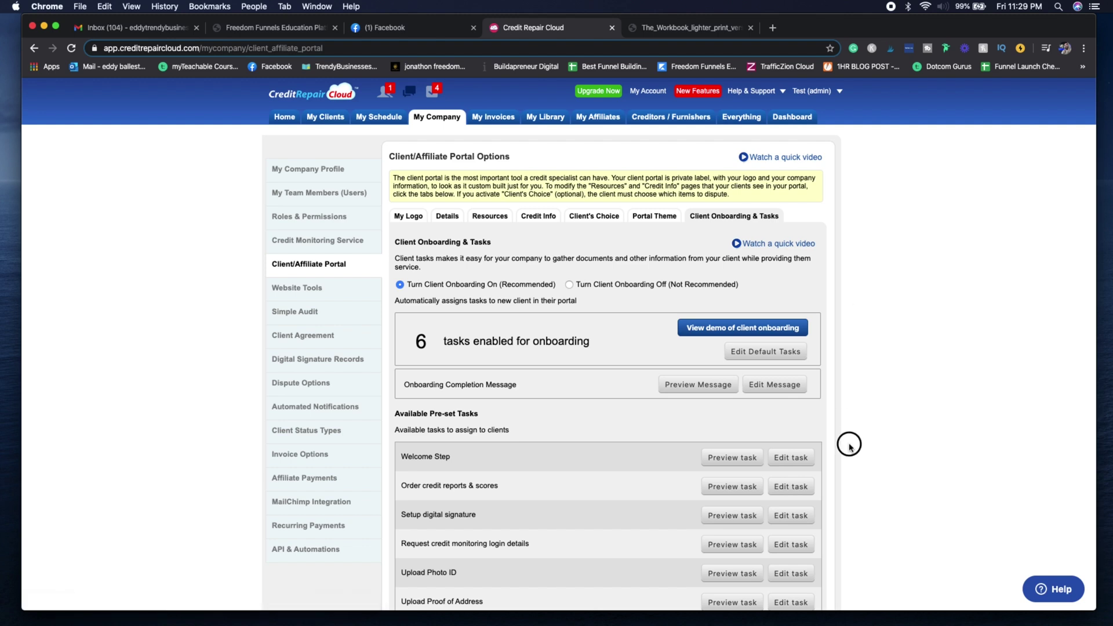
scroll(850, 447, down, 3)
scroll(850, 448, down, 3)
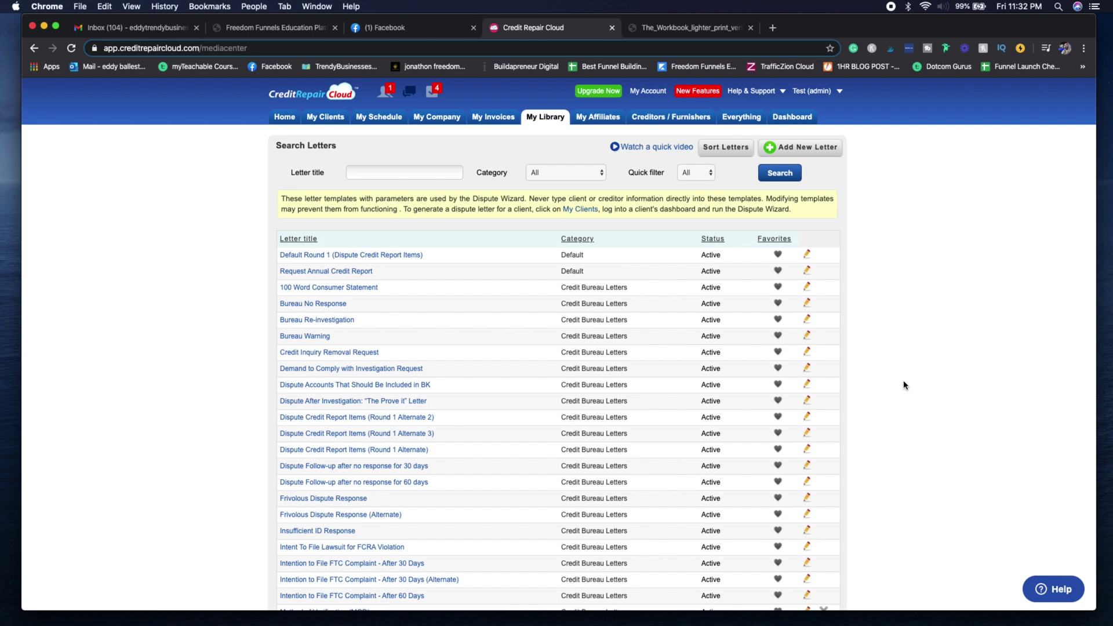
scroll(905, 385, down, 5)
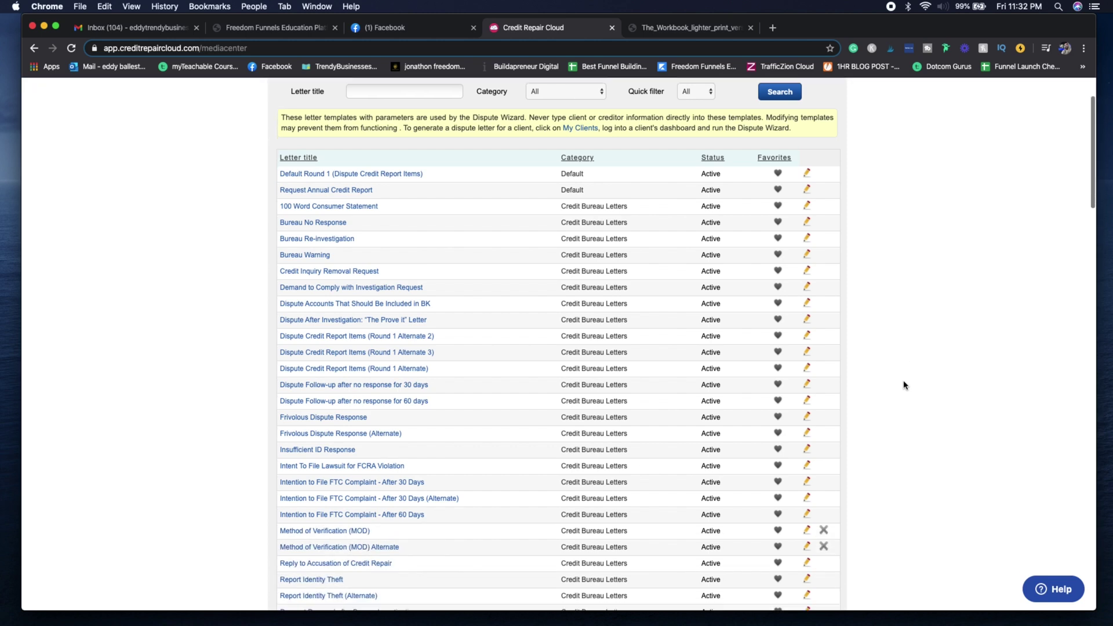
scroll(904, 385, down, 1)
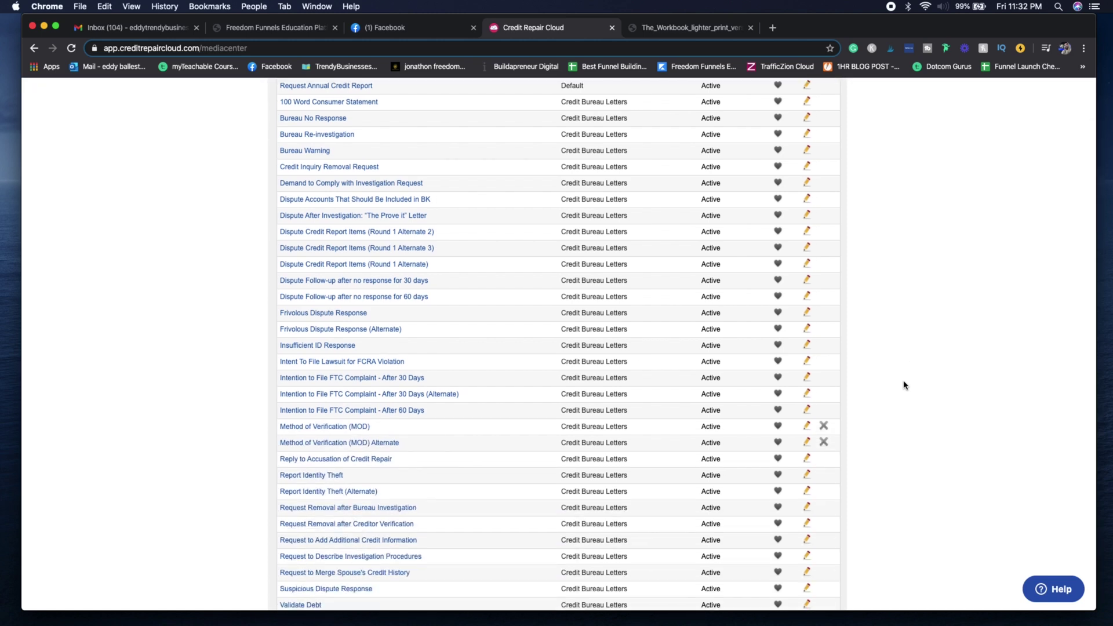
scroll(904, 385, down, 1)
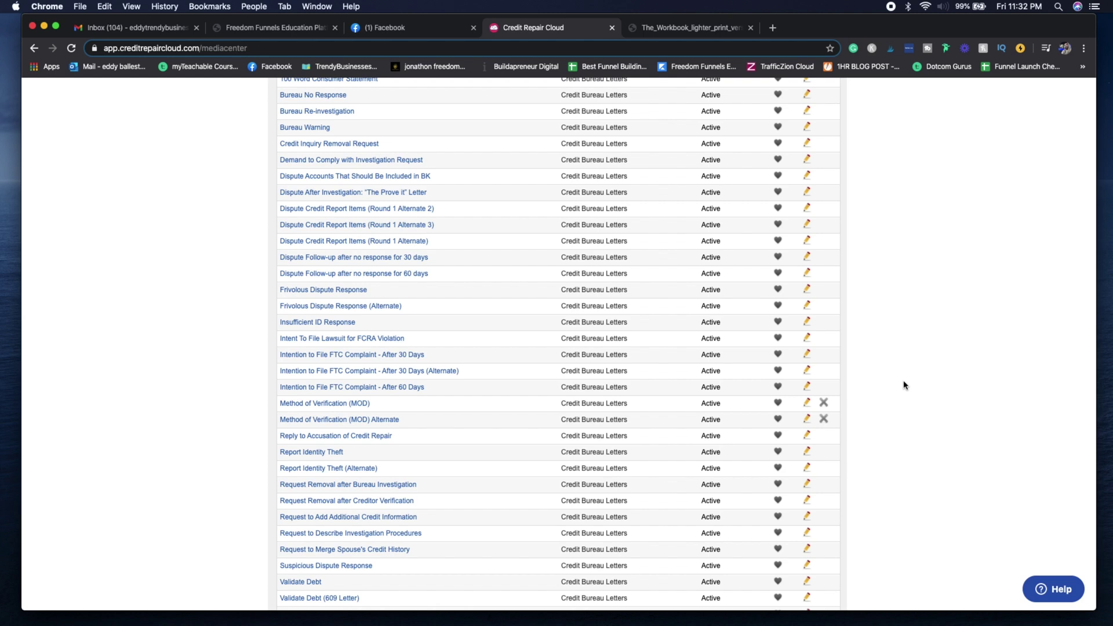
scroll(904, 385, down, 2)
scroll(904, 385, down, 2)
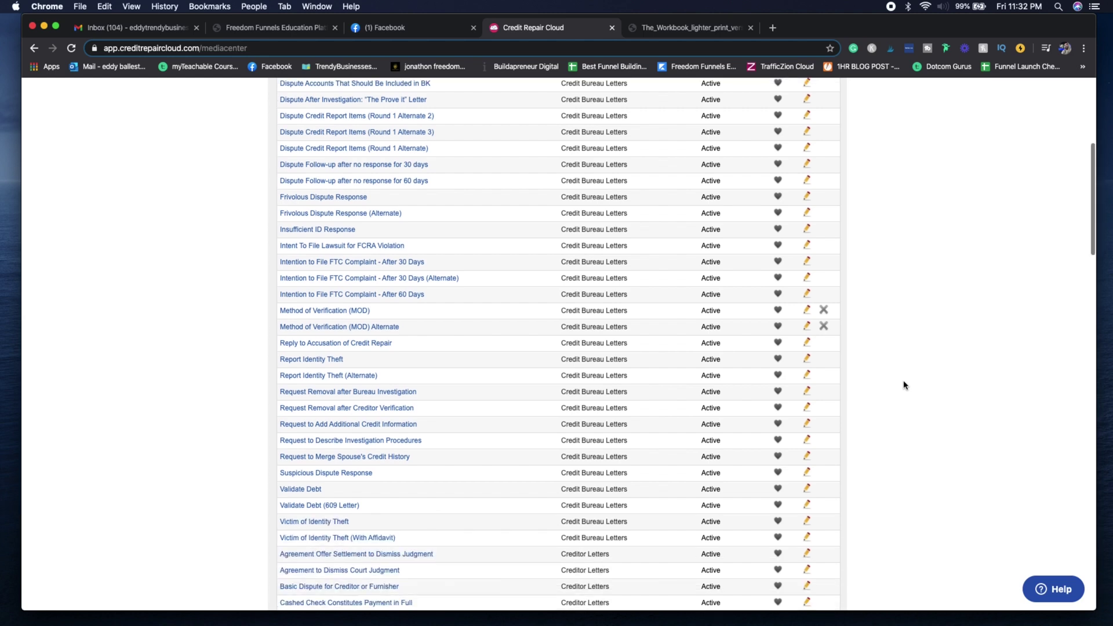
scroll(904, 386, down, 4)
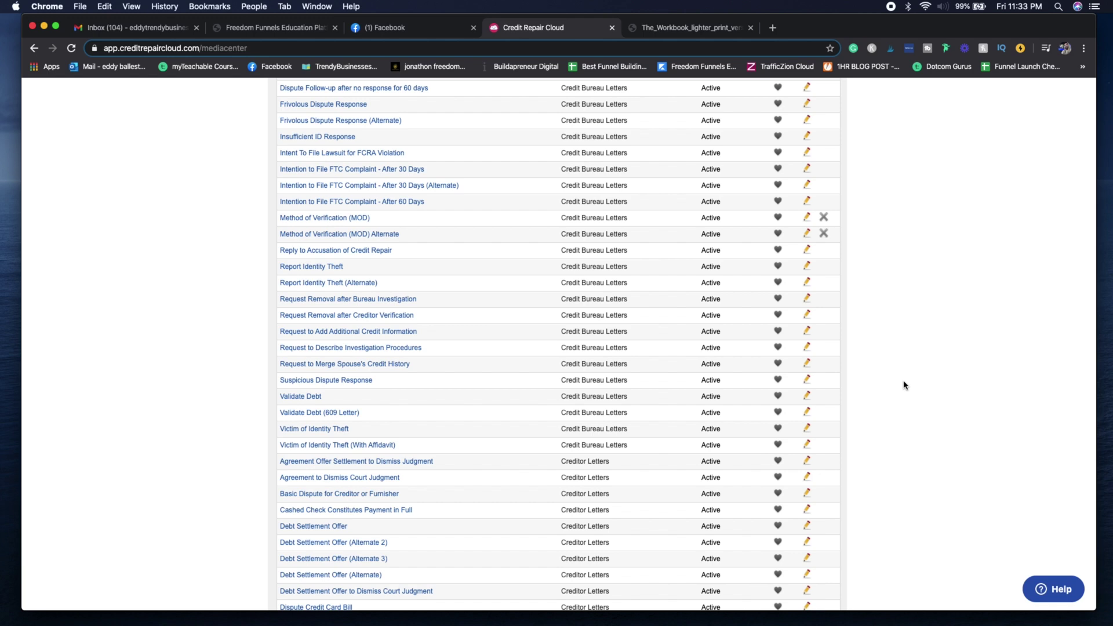
scroll(904, 386, up, 10)
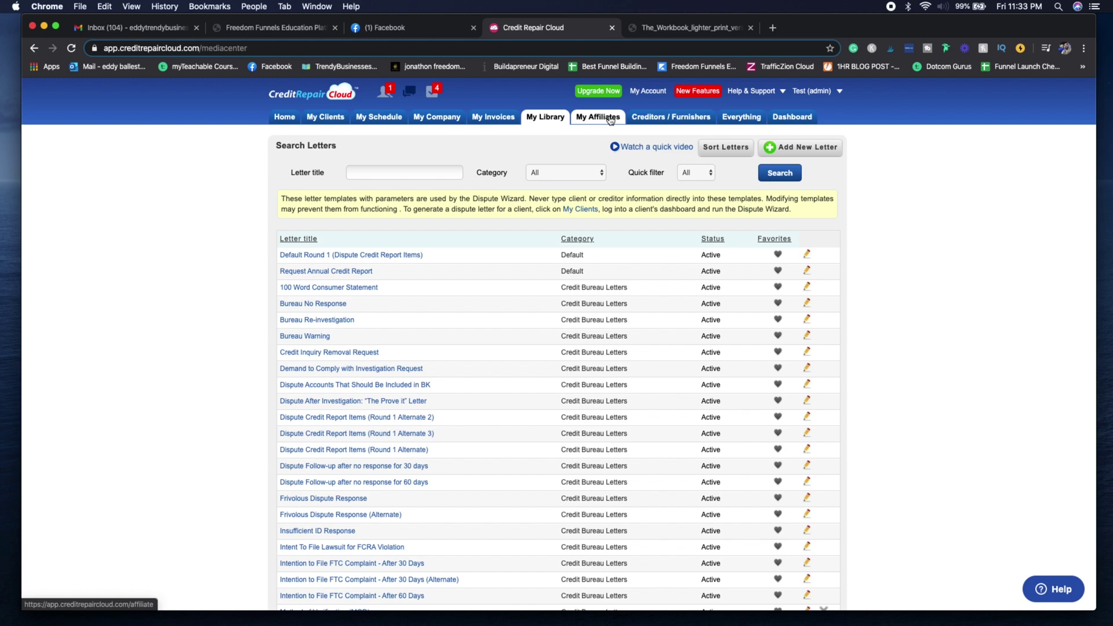
Step: Open My Affiliates to see the ABC Mortgage sample affiliate
click(610, 119)
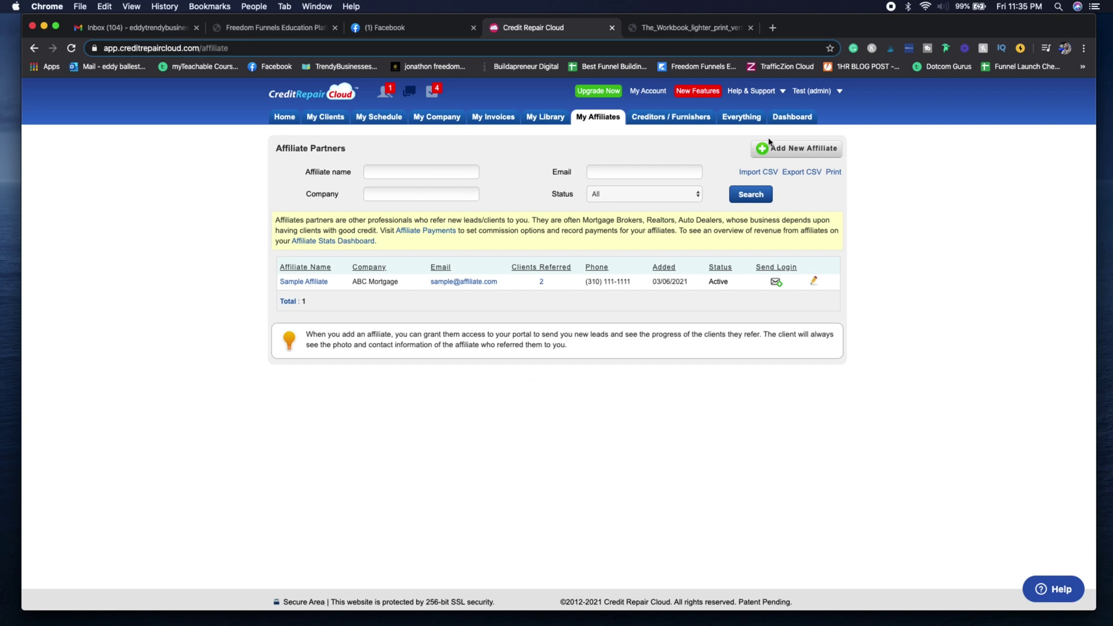
Step: Open the blank Add New Affiliate form and scroll through its fields
click(800, 152)
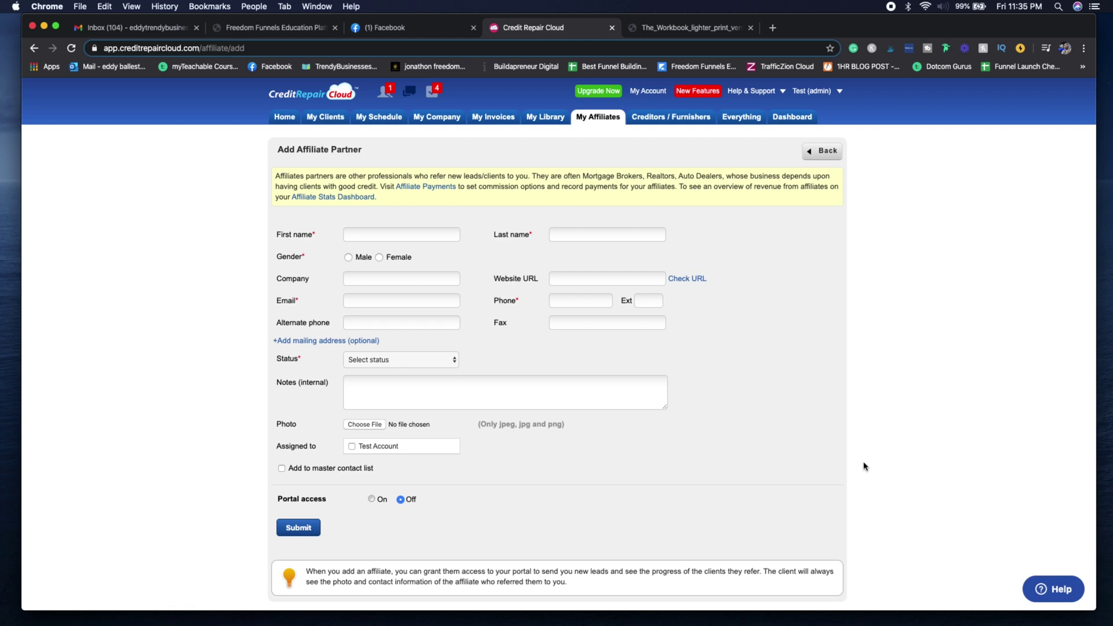
scroll(864, 466, down, 2)
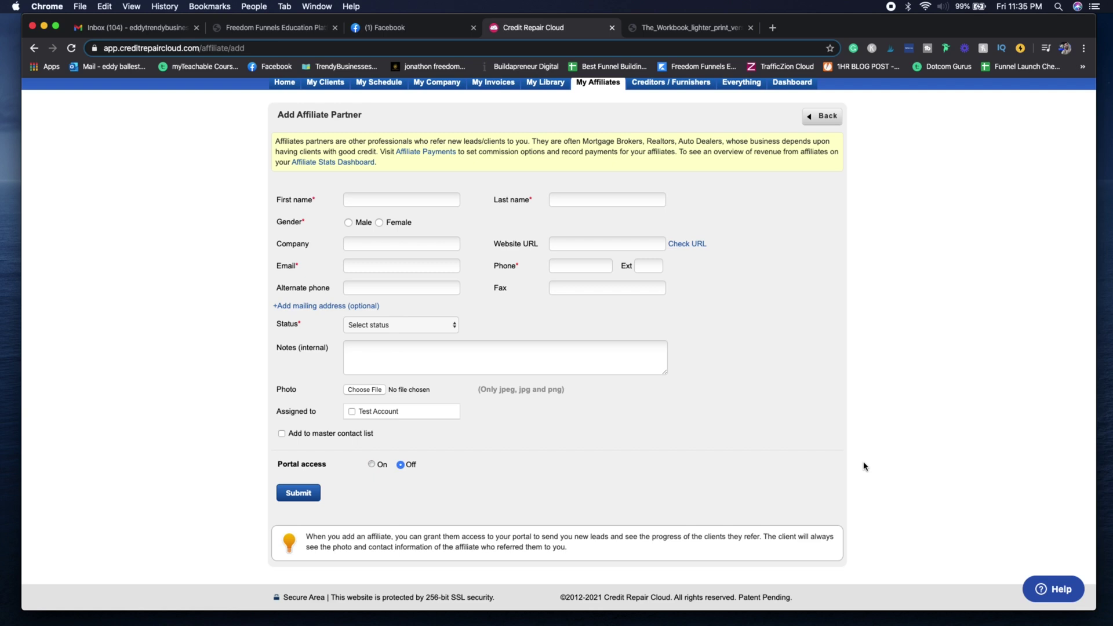
scroll(864, 467, up, 2)
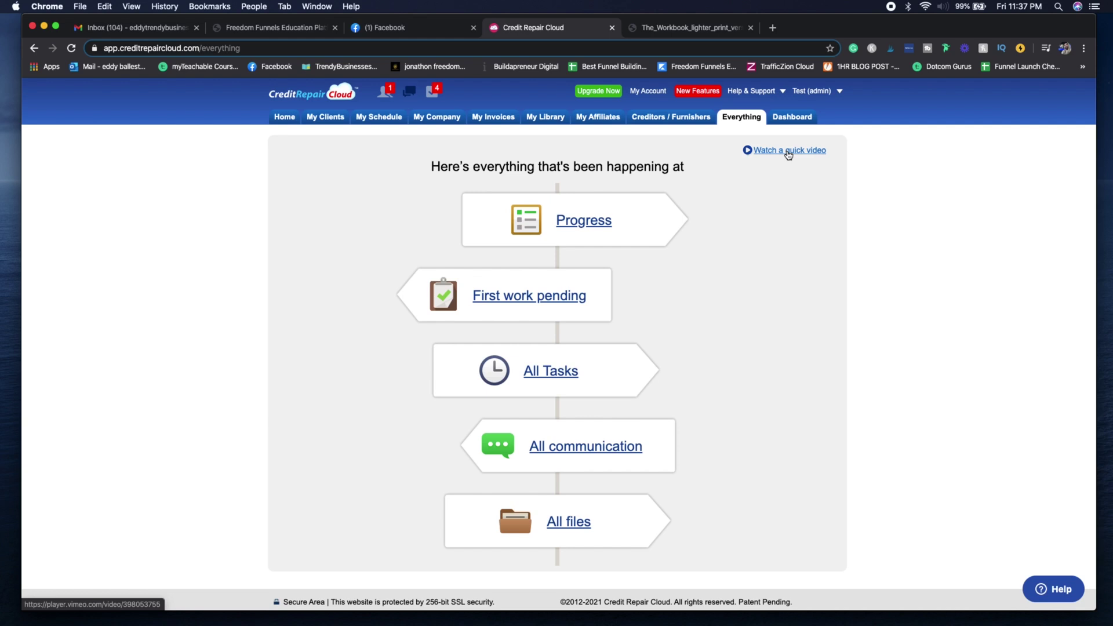
Step: Open the Dashboard and scroll through its leads, sales and affiliate charts
click(791, 121)
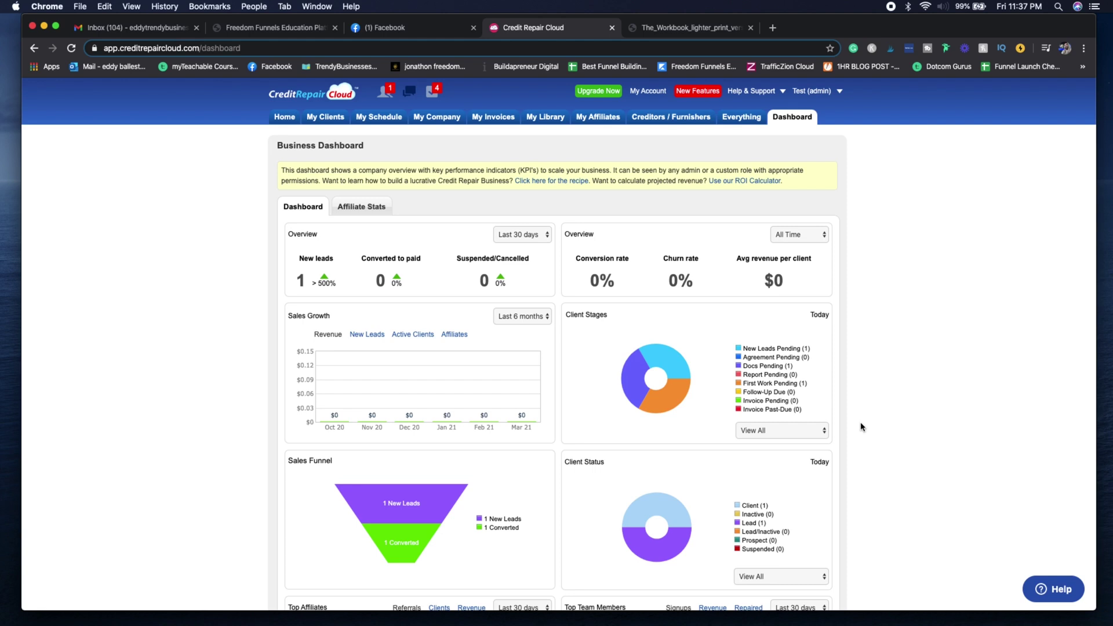
scroll(861, 428, down, 4)
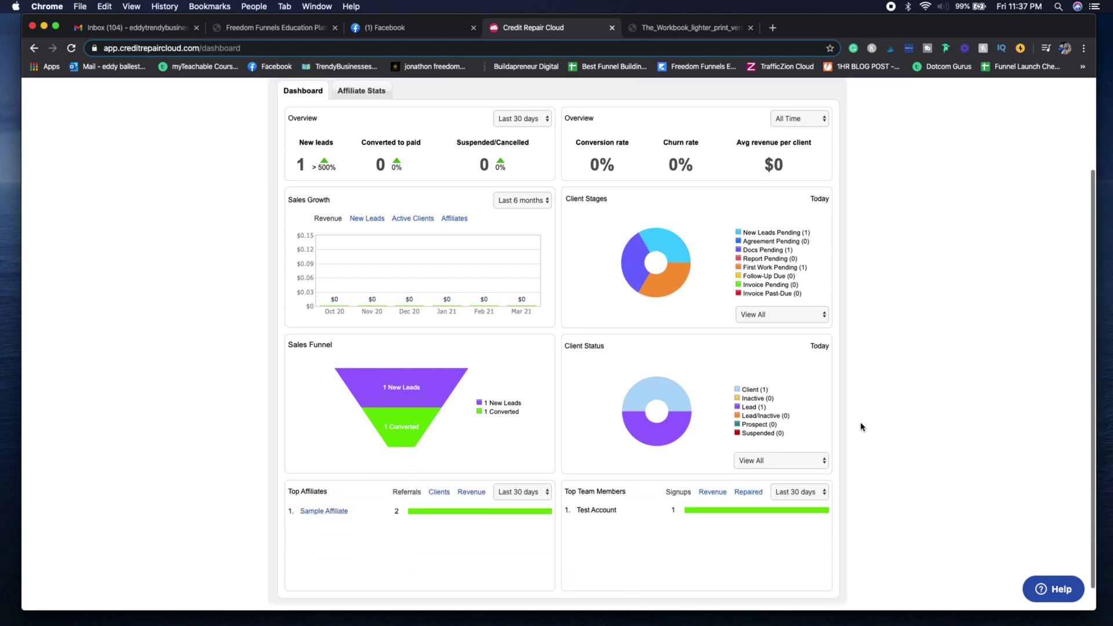
scroll(862, 426, up, 4)
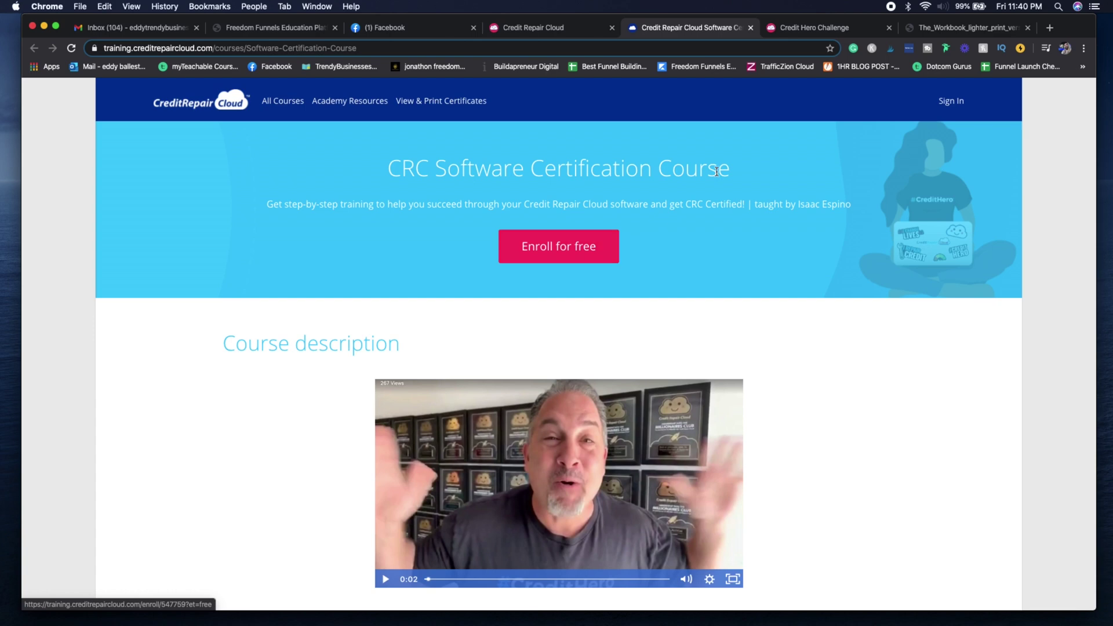
Step: Switch to the Credit Hero Challenge browser tab
click(822, 29)
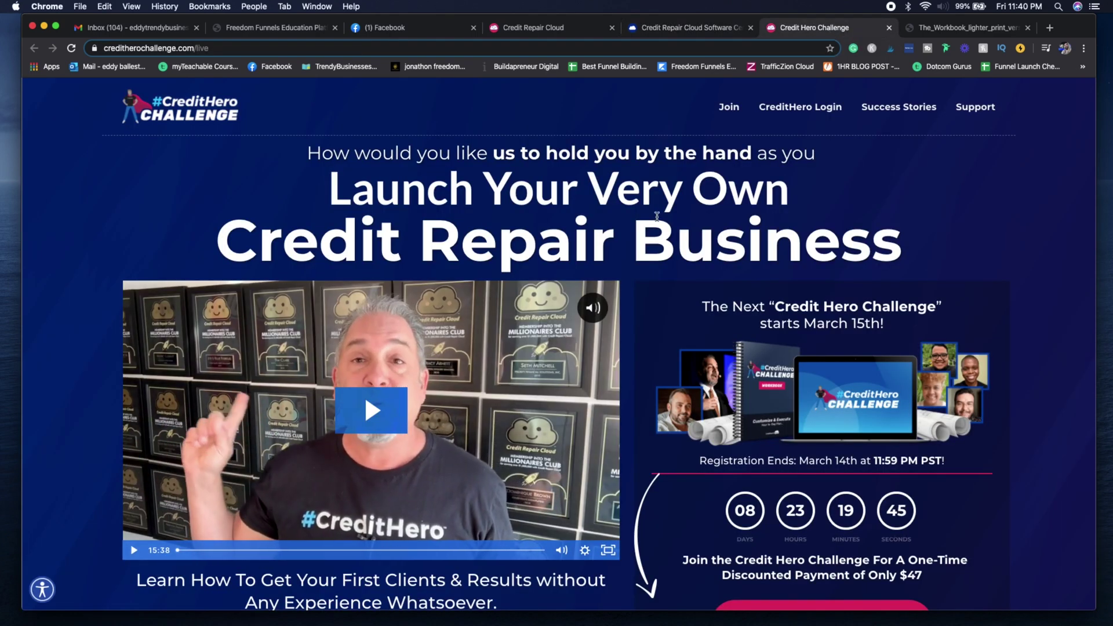